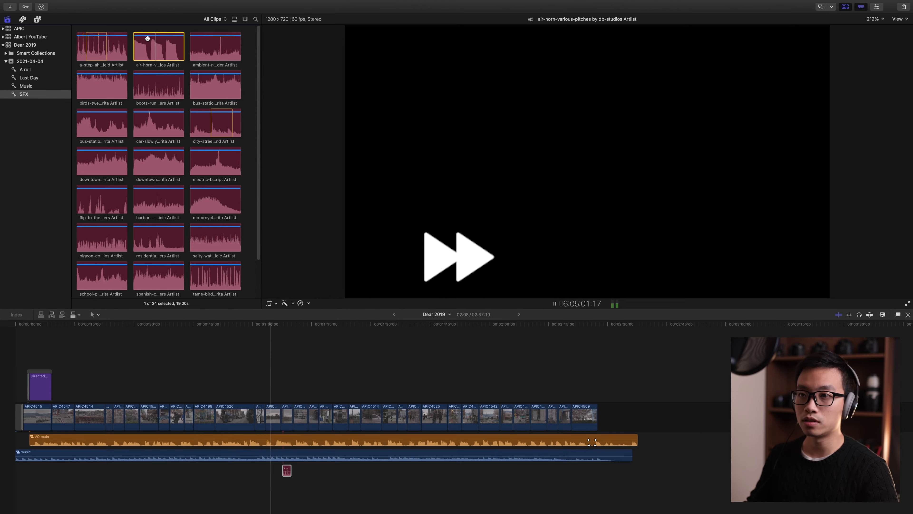
Lay the ambient Norway pier sound from the project start and place the birds-tweeting sounds beneath the footage.
left_click(215, 41)
left_click(90, 41)
mouse_move(7, 512)
left_mouse_down()
mouse_move(16, 492)
mouse_move(44, 483)
left_mouse_up()
mouse_move(100, 483)
left_mouse_down()
mouse_move(77, 483)
mouse_move(109, 483)
left_mouse_up()
key("super+equal")
left_click_drag(89, 40, 448, 482)
Choose ranges of the two bus-station sounds and stack them under the same part of the footage.
left_click_drag(211, 79, 232, 80)
mouse_move(221, 40)
left_mouse_down()
mouse_move(240, 41)
mouse_move(222, 49)
left_mouse_up()
mouse_move(212, 43)
left_mouse_down()
mouse_move(273, 499)
mouse_move(265, 482)
left_mouse_up()
left_click(85, 73)
left_click_drag(85, 73, 265, 492)
Place the car-slowly-passes sound under the footage and discard the city-street sound.
mouse_move(139, 78)
left_mouse_down()
mouse_move(184, 78)
mouse_move(363, 491)
left_mouse_up()
left_click(324, 491)
scroll(364, 369, "right", 5)
left_click(384, 363)
left_click(215, 79)
key("BackSpace")
Lay the downtown street-musician ambience from the project start and the downtown vehicles ambience under the second half.
left_click(105, 119)
mouse_move(105, 119)
left_mouse_down()
mouse_move(132, 510)
mouse_move(16, 502)
left_mouse_up()
left_click(144, 118)
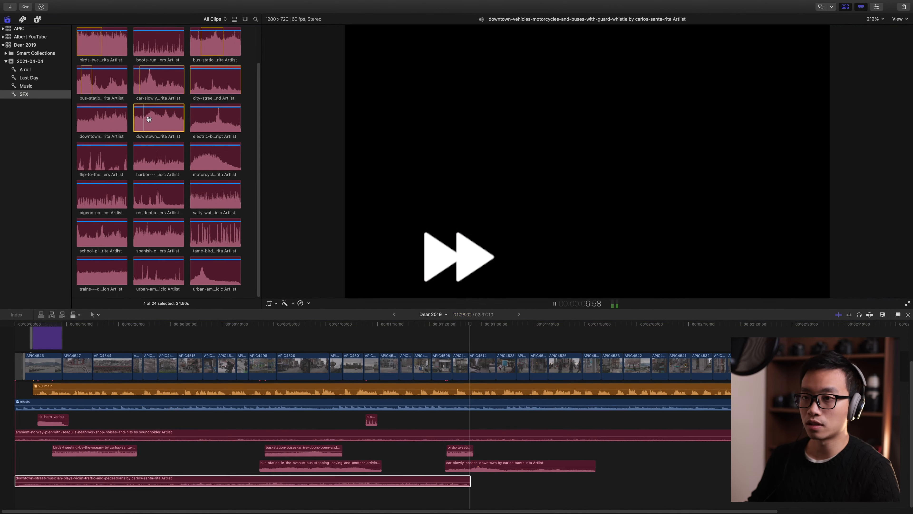
left_click_drag(151, 118, 515, 482)
Add the electric-bicycle riding sound beneath the footage and shift it slightly earlier.
left_click(196, 117)
left_click(236, 340)
left_click_drag(218, 119, 269, 458)
left_click_drag(298, 452, 249, 452)
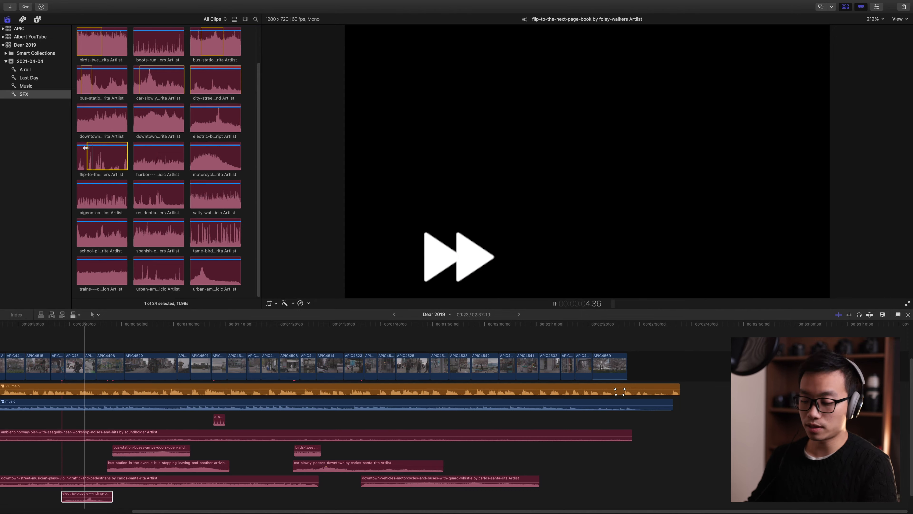
Mark a range of the flip-to-the-next-page sound and connect it to the timeline.
left_click_drag(87, 155, 93, 155)
key("q")
key("space")
Lay the harbor ocean-waves ambience from the project start and connect the motorcycle sound to the footage.
left_click_drag(159, 156, 16, 503)
left_click(214, 156)
key("q")
Mark a short range of the pigeon-cooing ambience and place it under the early footage.
scroll(396, 395, "left", 10)
left_click(3, 36)
left_click_drag(83, 237, 90, 237)
left_click_drag(87, 238, 81, 455)
scroll(158, 234, "down", 3)
Mark ranges of the Spanish pedestrian-crowd and tame-bird sounds and place them under the later footage.
left_click(144, 238)
key("i")
left_click_drag(165, 232, 519, 400)
left_click(223, 236)
key("o")
left_click_drag(210, 233, 738, 400)
Place the diesel-train-idle sound directly below the music track, under clip APIC4544.
left_click_drag(102, 270, 88, 400)
left_click(215, 270)
scroll(273, 428, "down", 3)
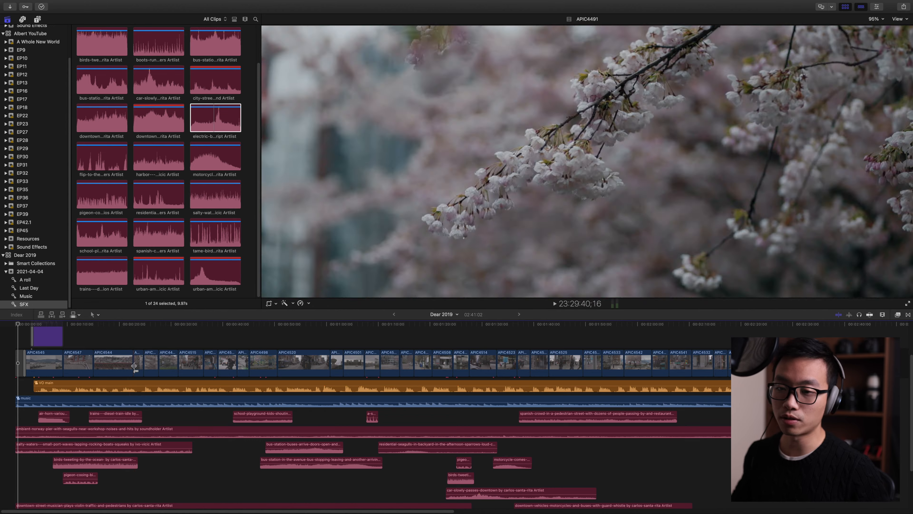
Disable the VO main and music clips so only the sound effects play.
left_click(42, 381)
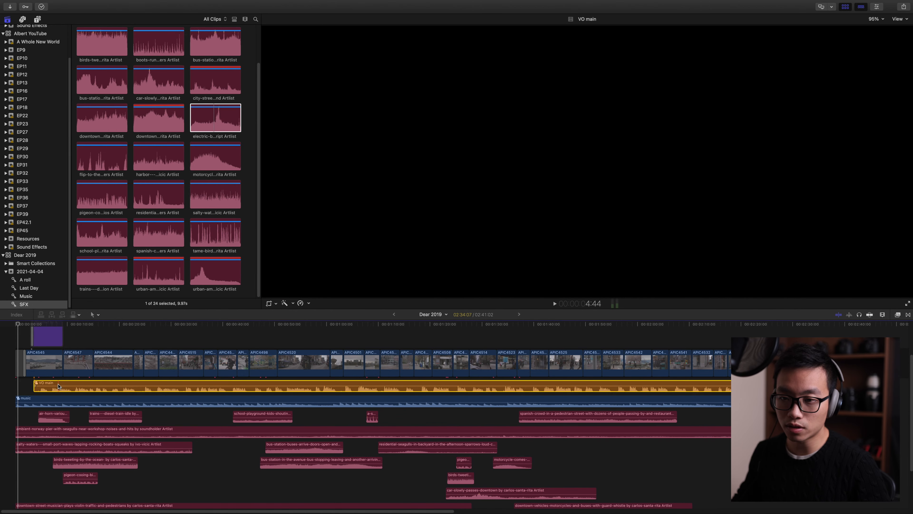
key("v")
left_click(51, 400)
key("v")
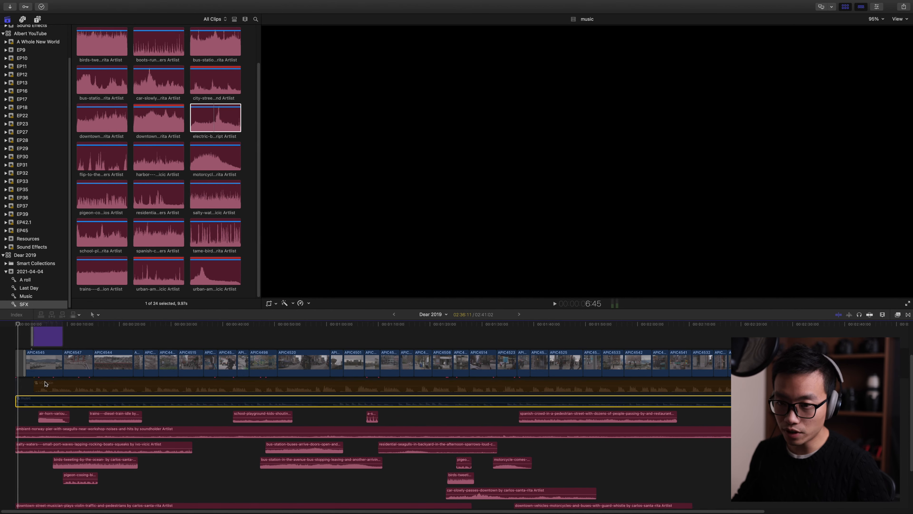
Play the sequence from its start to review the placed sound effects.
left_click(12, 331)
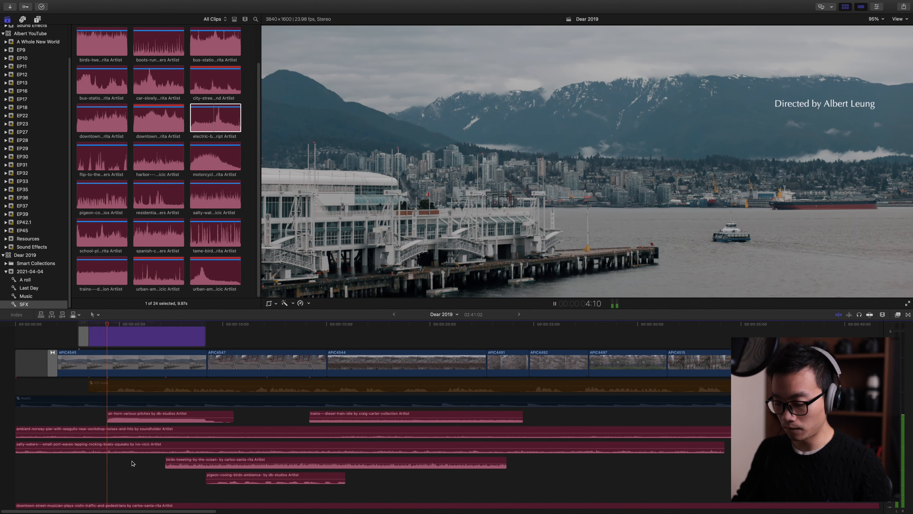
key("super+minus")
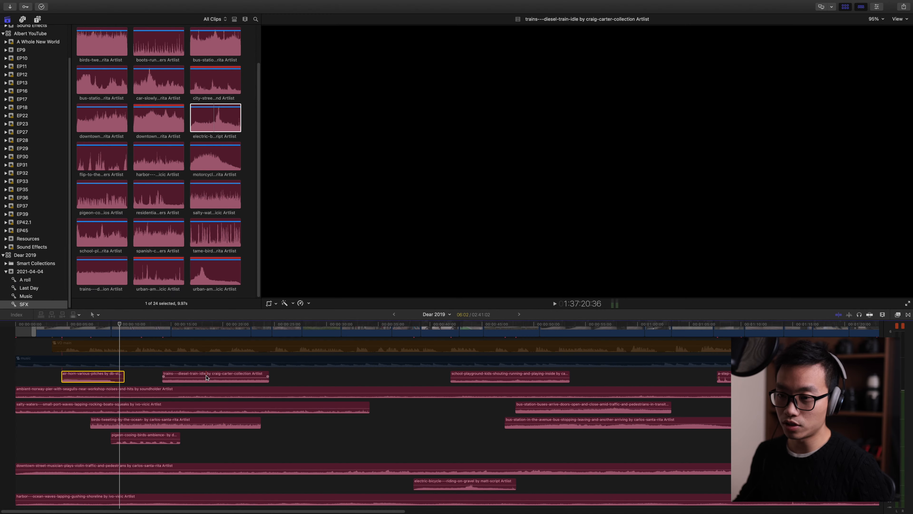
mouse_move(207, 378)
left_mouse_down()
mouse_move(206, 389)
mouse_move(207, 370)
left_mouse_up()
key("super+z")
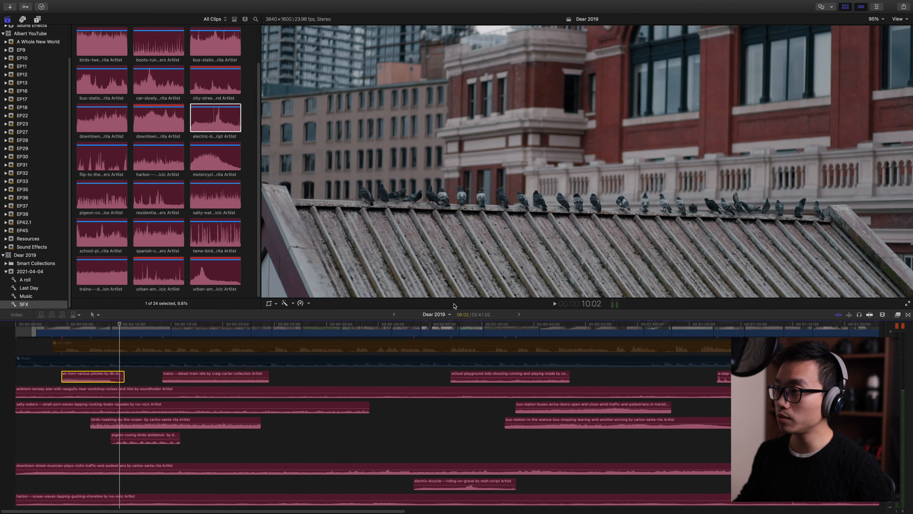
Show the inspector and extend the pigeon-cooing ambience clip past the end of the train-yard shot APIC4544.
left_click(880, 7)
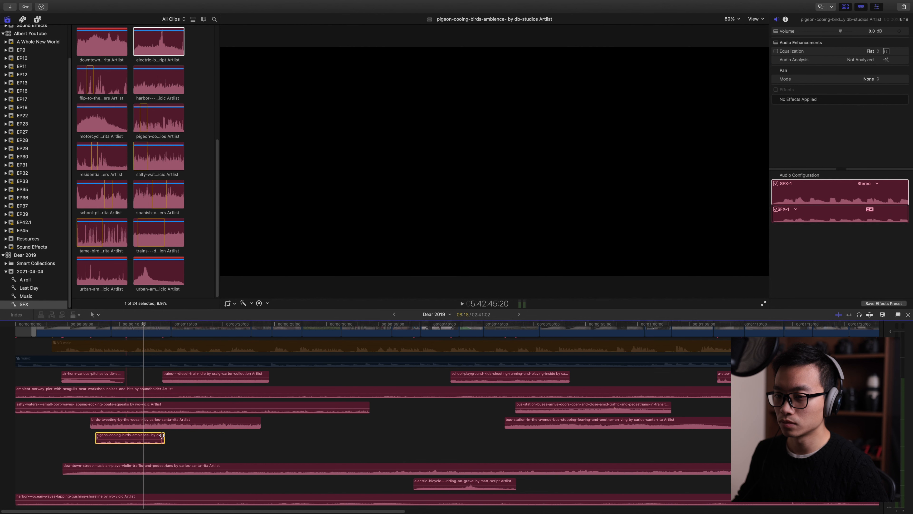
left_click_drag(162, 435, 208, 435)
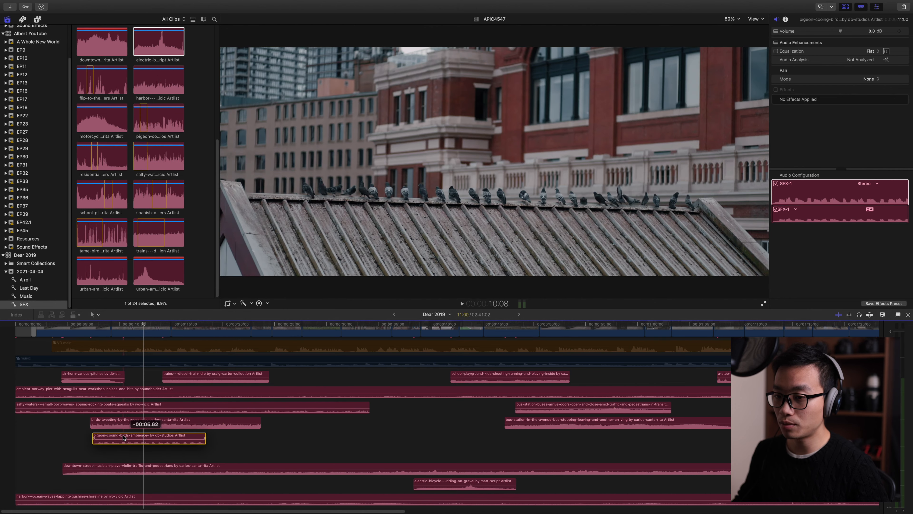
scroll(104, 395, "up", 5)
scroll(99, 357, "down", 4)
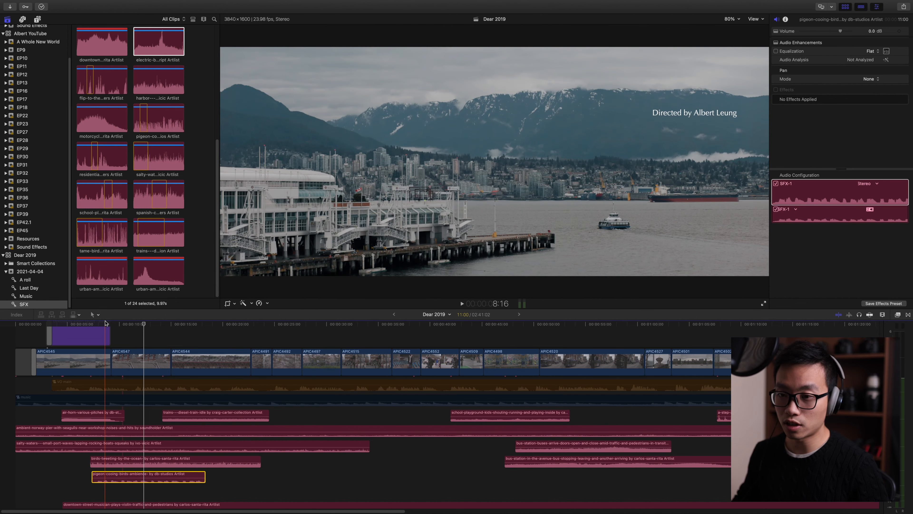
key("space")
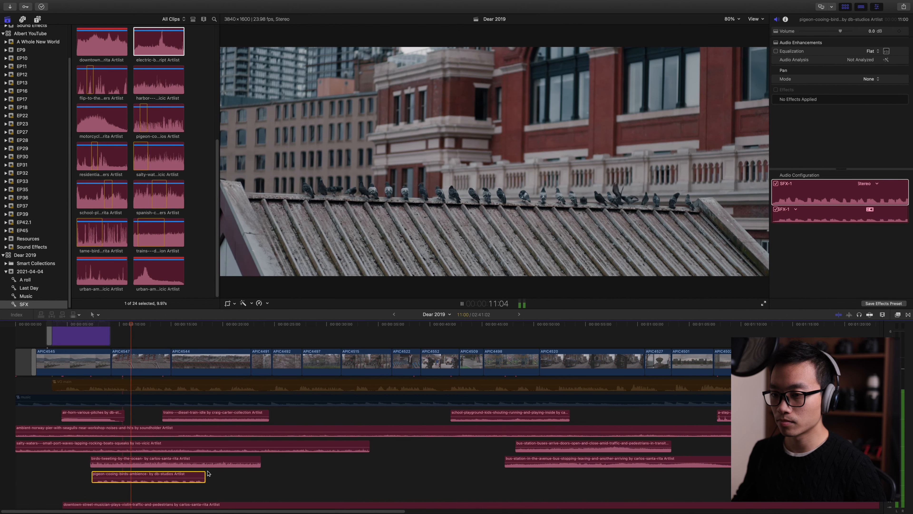
left_click_drag(204, 474, 267, 477)
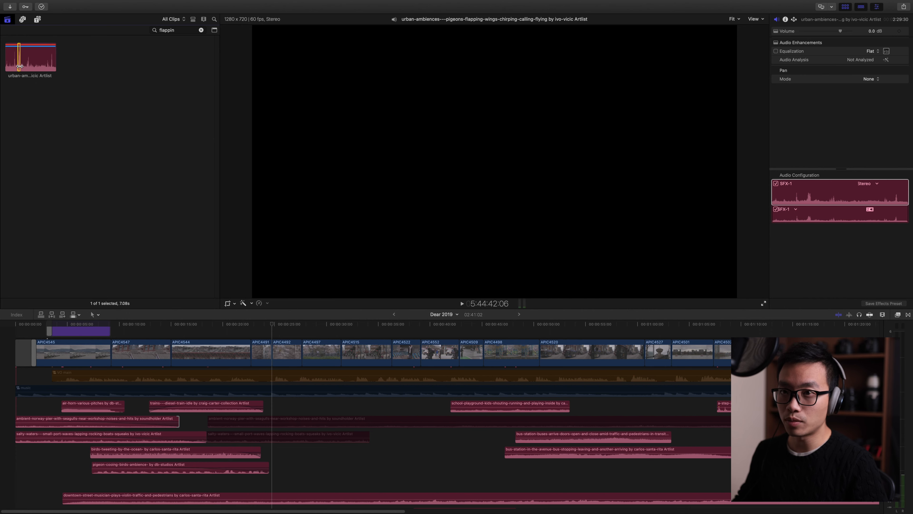
Place the pigeons-flapping-wings range under the train-yard shot and paste two more staggered copies below it.
left_click_drag(41, 120, 174, 407)
key("super+v")
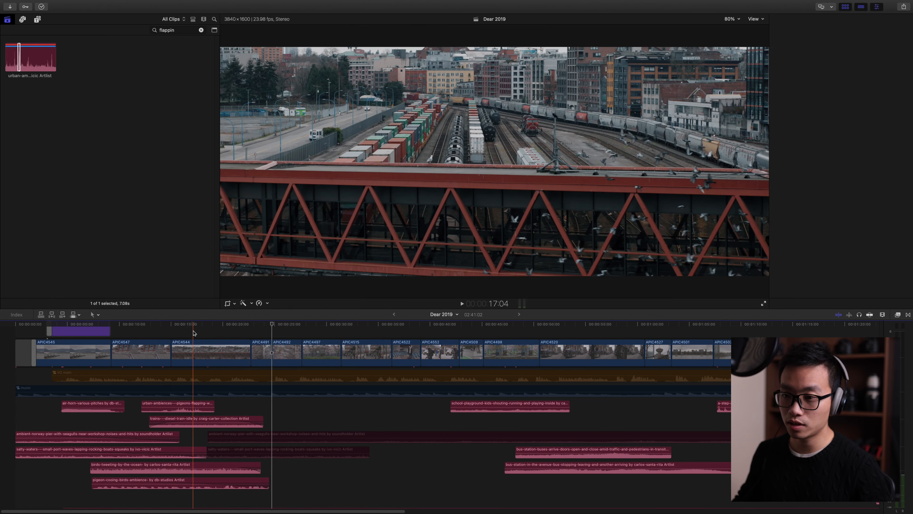
left_click(223, 507)
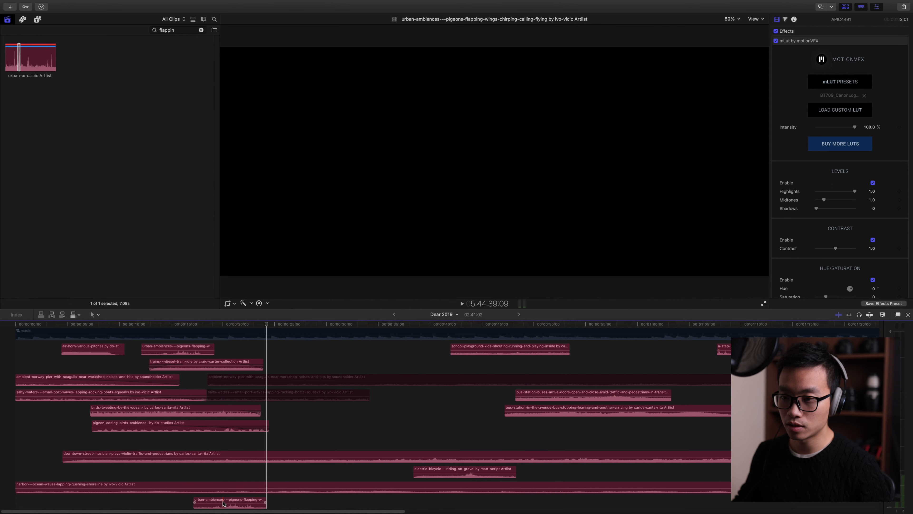
left_click_drag(223, 503, 191, 377)
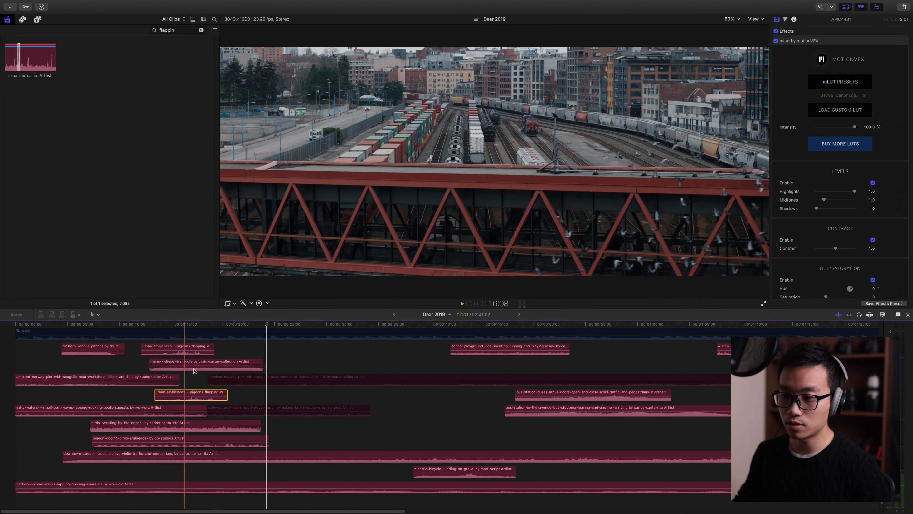
key("super+v")
left_click_drag(224, 501, 215, 409)
Play back the train-yard section to check the layered pigeon and train sounds.
left_click(147, 324)
key("space")
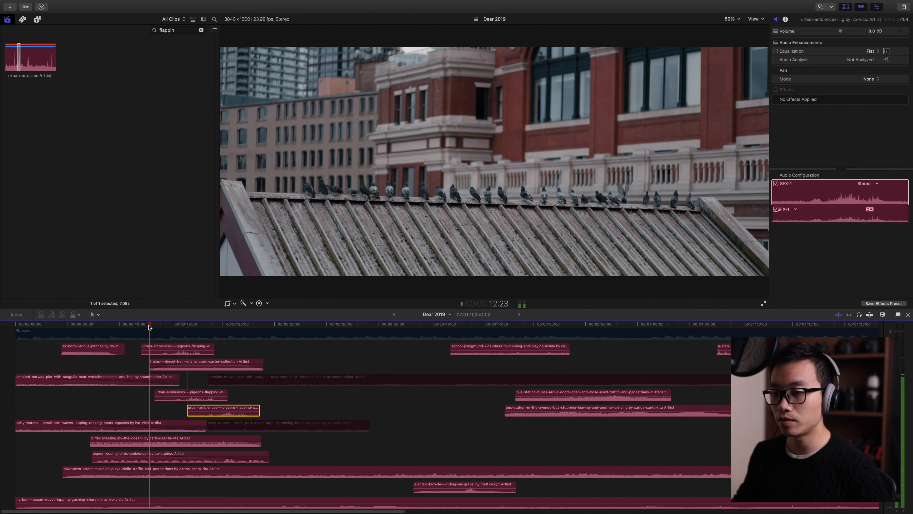
key("space")
left_click(170, 365)
left_click(148, 325)
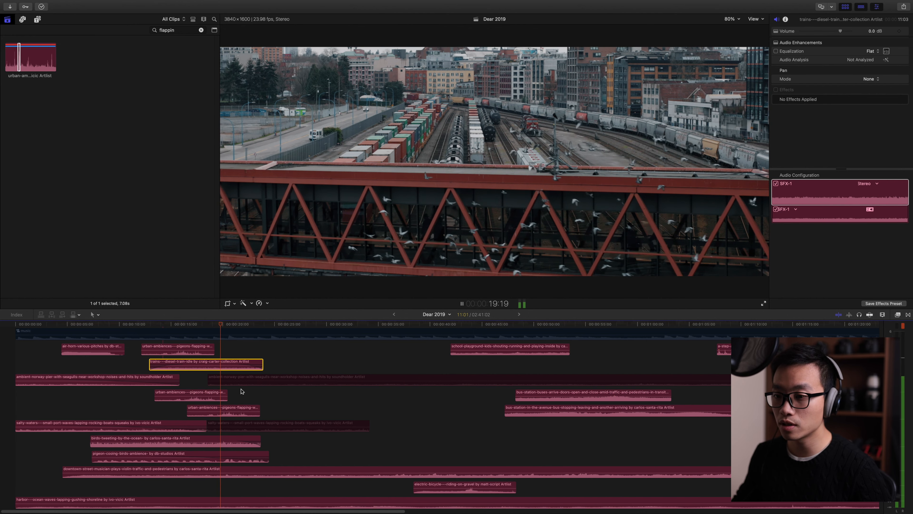
key("space")
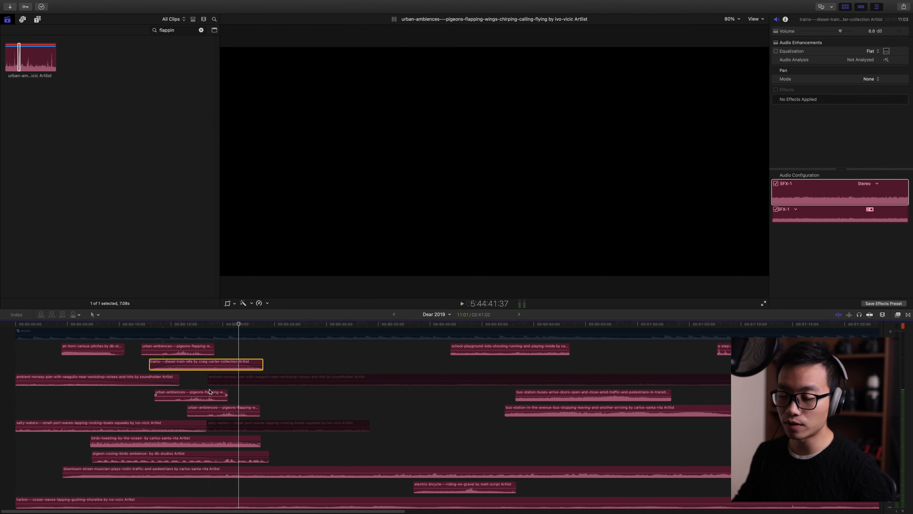
Shift the lower pigeons-flapping copies earlier and add two more copies staggered across the train-yard shot.
mouse_move(202, 394)
left_mouse_down()
mouse_move(195, 406)
mouse_move(213, 402)
left_mouse_up()
left_click(218, 406)
key("super+v")
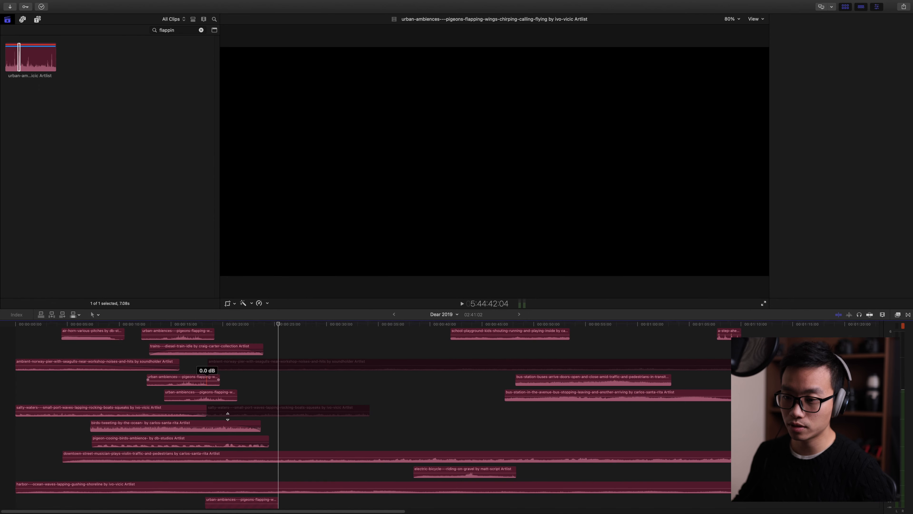
key("super+4")
key("super+v")
left_click_drag(285, 500, 230, 394)
left_click_drag(250, 502, 227, 393)
scroll(227, 394, "up", 5)
scroll(227, 394, "down", 1)
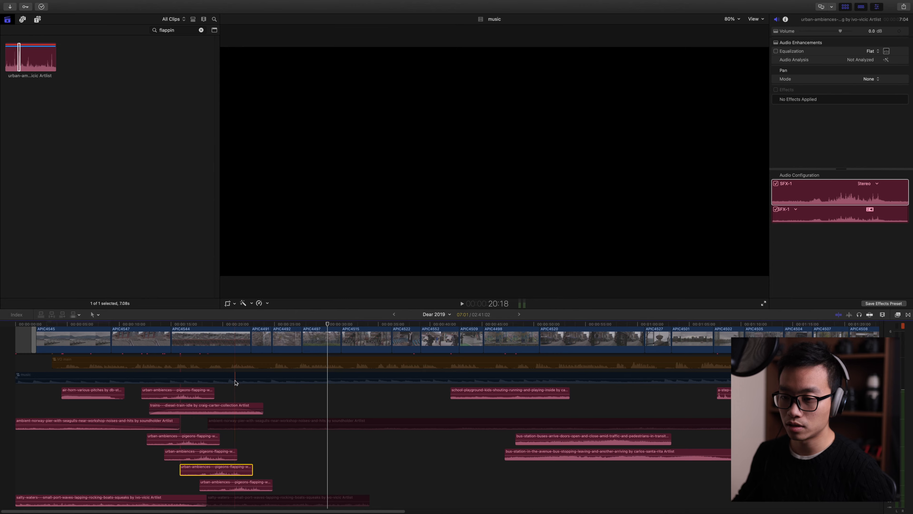
Retime the second pigeons-flapping clip to 70% speed and the third one to 167%.
left_click(202, 390)
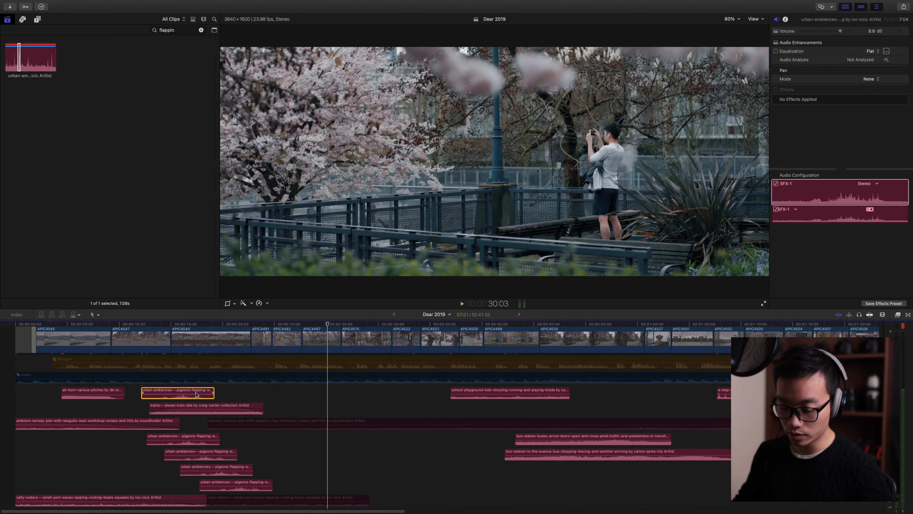
left_click(184, 437)
key("super+r")
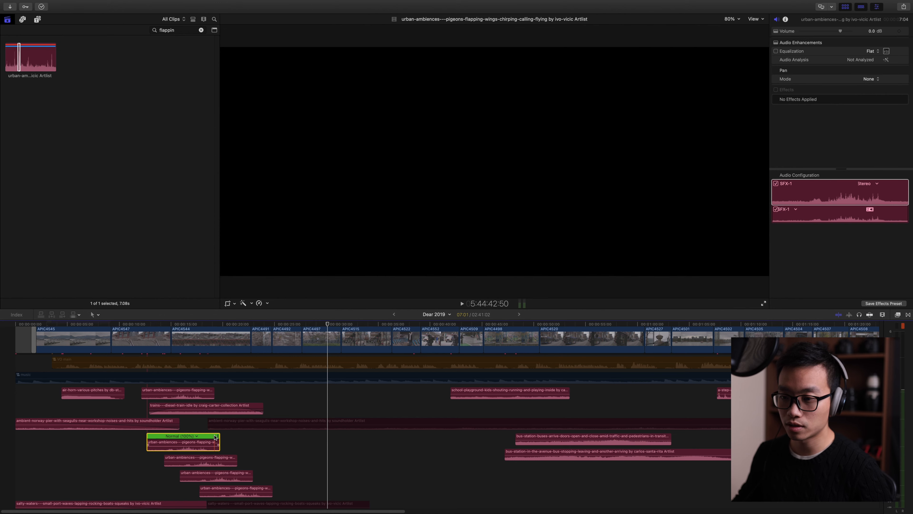
left_click_drag(218, 435, 250, 436)
left_click(220, 456)
key("super+r")
left_click_drag(236, 461, 208, 461)
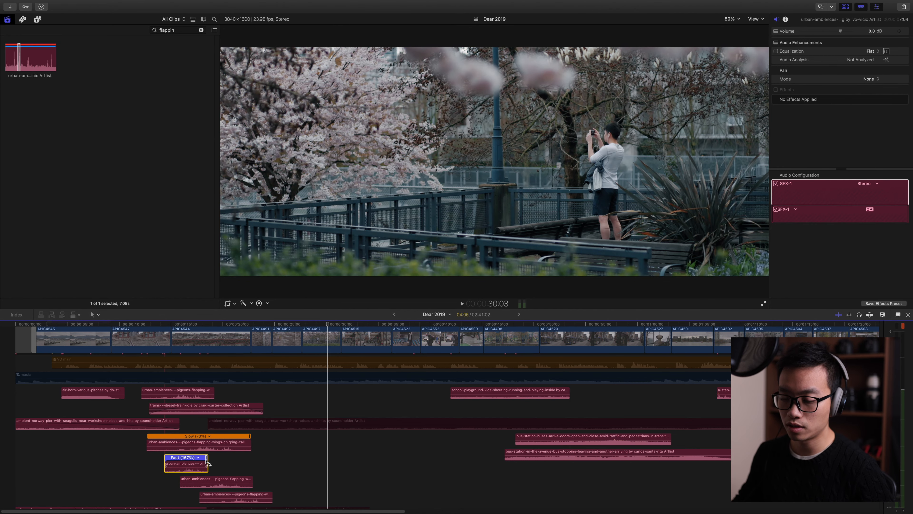
Retime the fourth pigeons-flapping clip to about 169% speed and the lowest one to 80%.
left_click(248, 473)
key("super+r")
left_click_drag(251, 478, 222, 479)
scroll(234, 482, "down", 1)
left_click(243, 487)
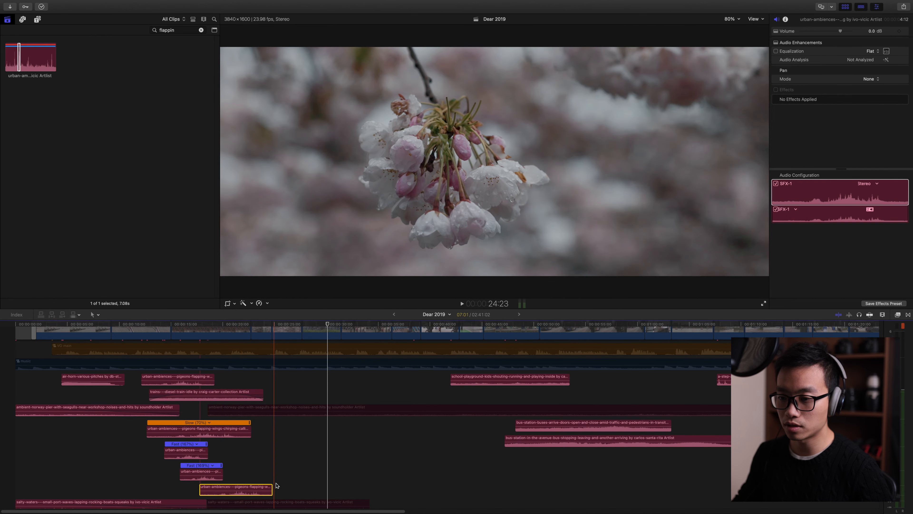
key("super+r")
left_click_drag(271, 487, 291, 486)
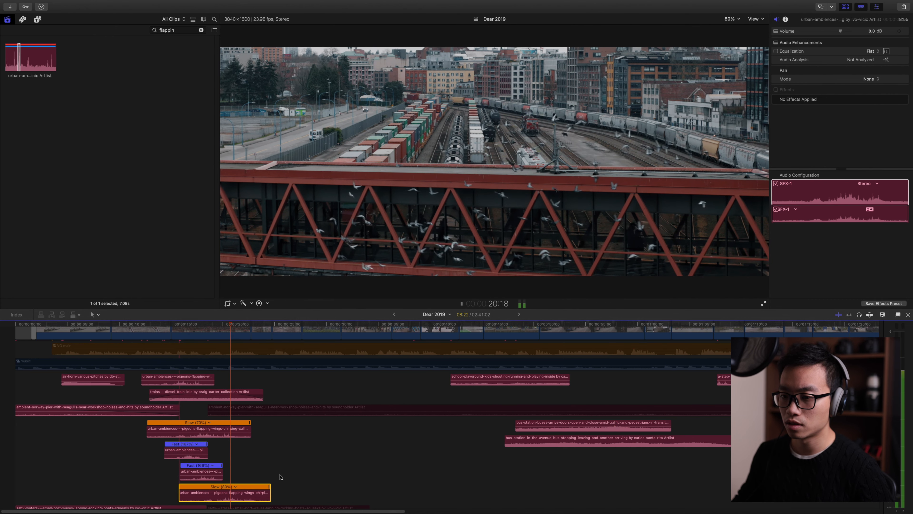
Raise the volume of all five pigeons-flapping clips to 5.2 dB and play back the train-yard section.
scroll(276, 478, "down", 2)
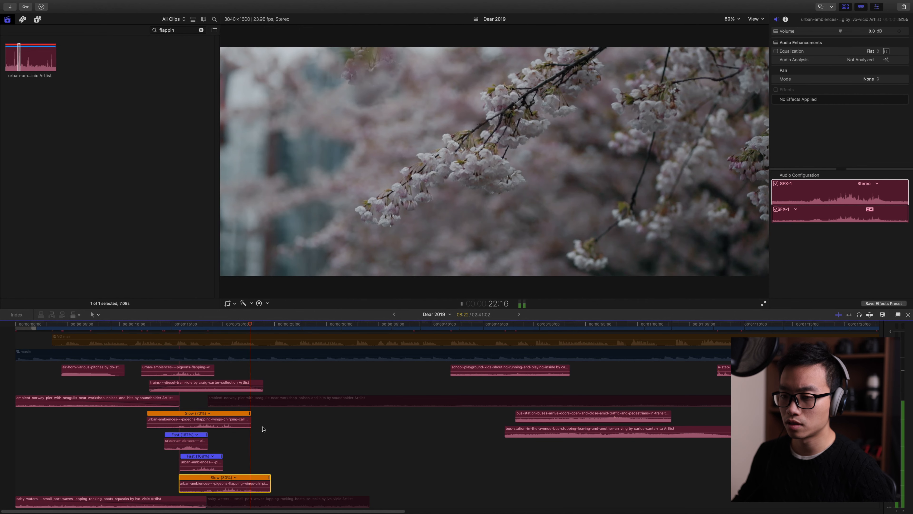
key("space")
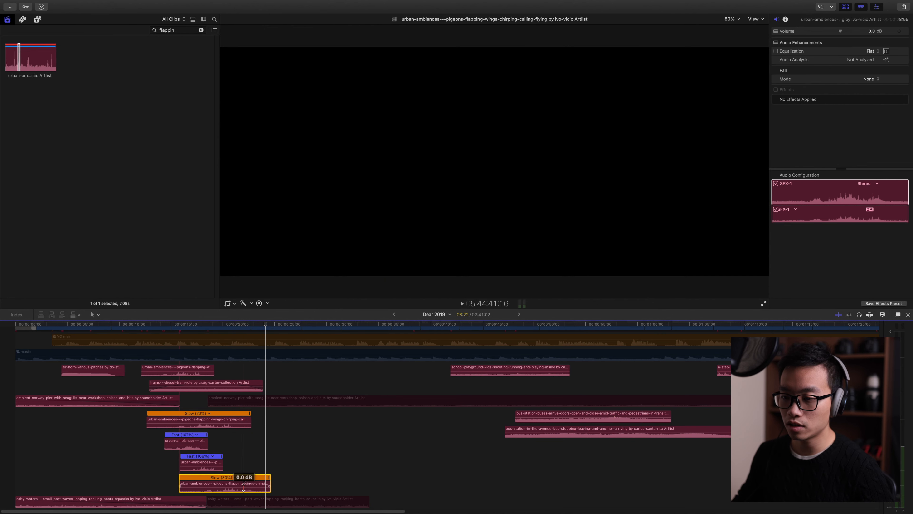
right_click(222, 421)
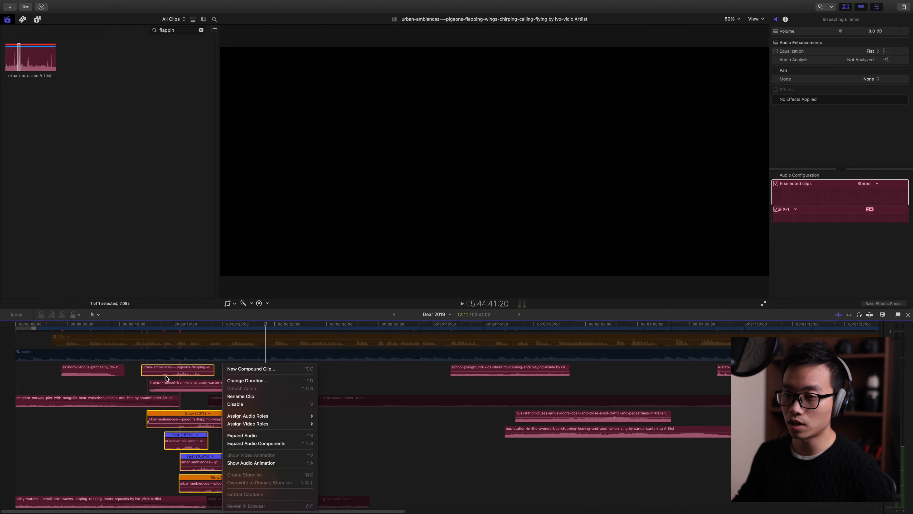
left_click(199, 326)
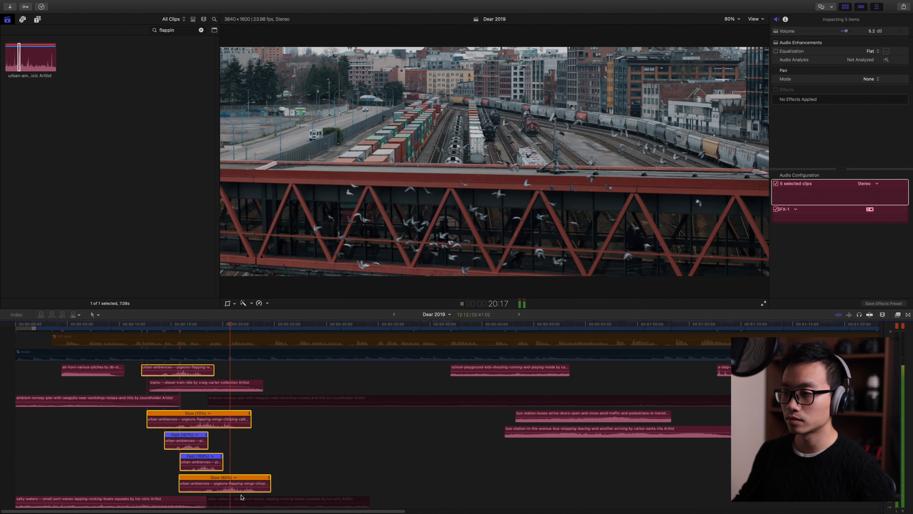
scroll(233, 485, "right", 4)
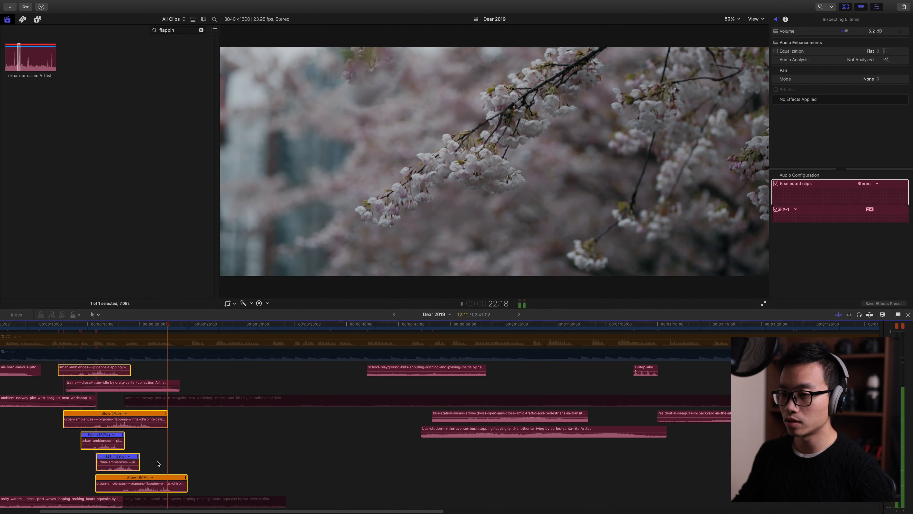
scroll(160, 449, "right", 1)
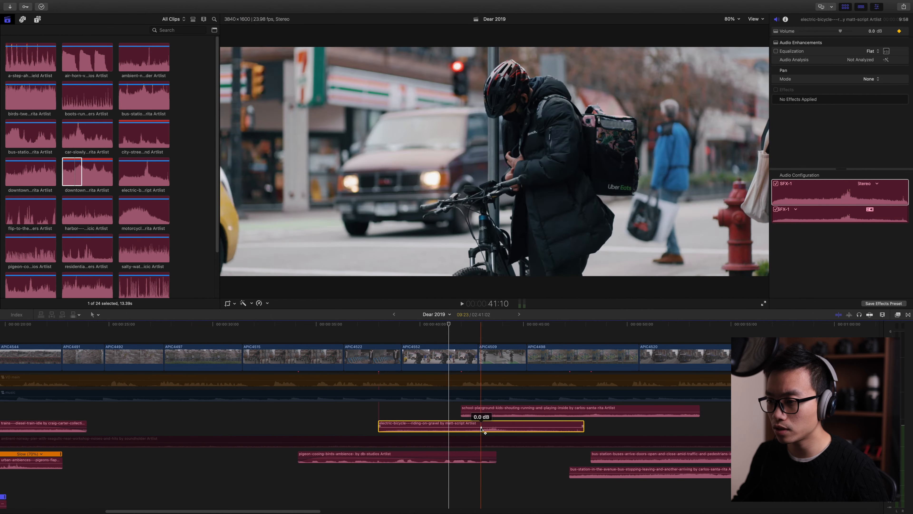
Add another volume keyframe to the electric-bicycle clip, lower the level before it to -24 dB, and play the section.
left_click(474, 427, "alt")
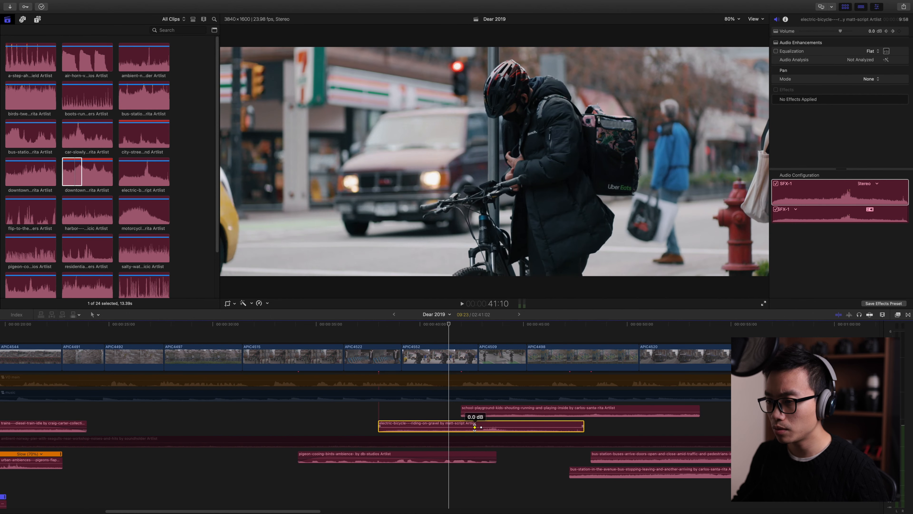
left_click_drag(458, 427, 458, 429)
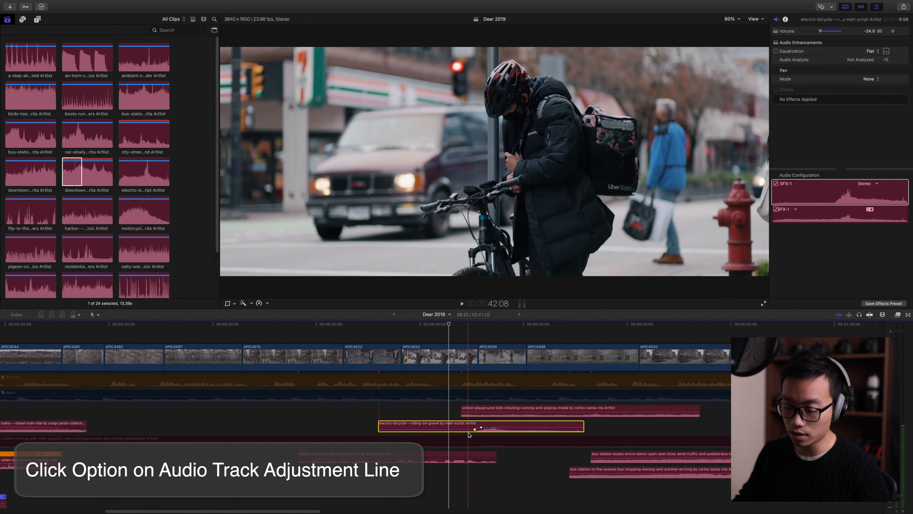
left_click(384, 341)
key("space")
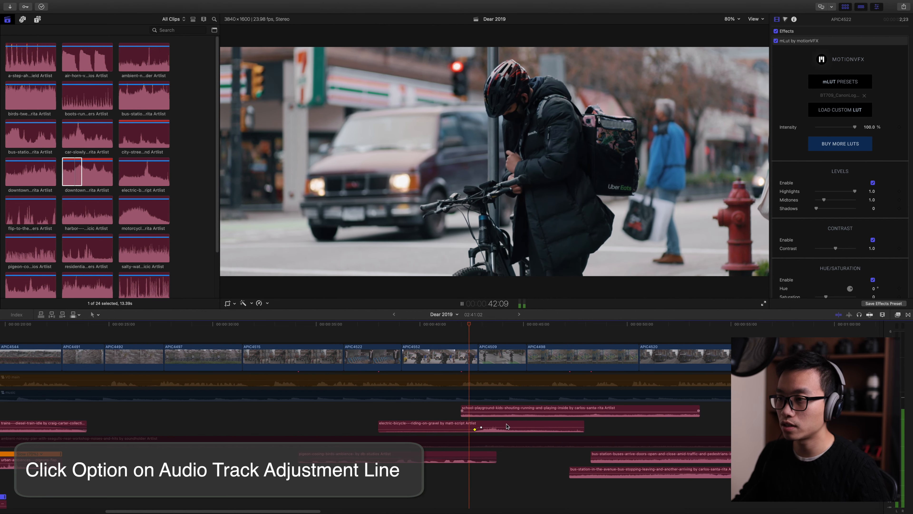
Add two volume keyframes midway along the bus-station clip under the Granville St footage and lower the level after them to -14 dB.
key("space")
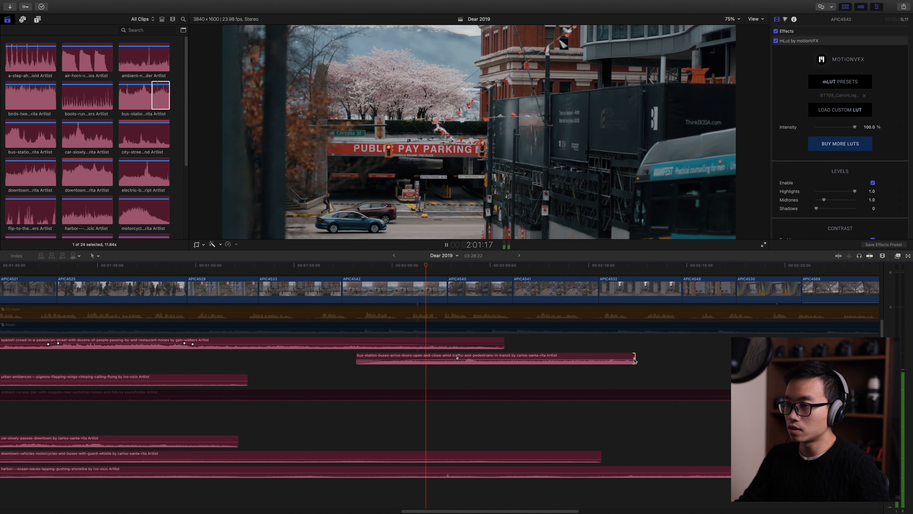
left_click(631, 357)
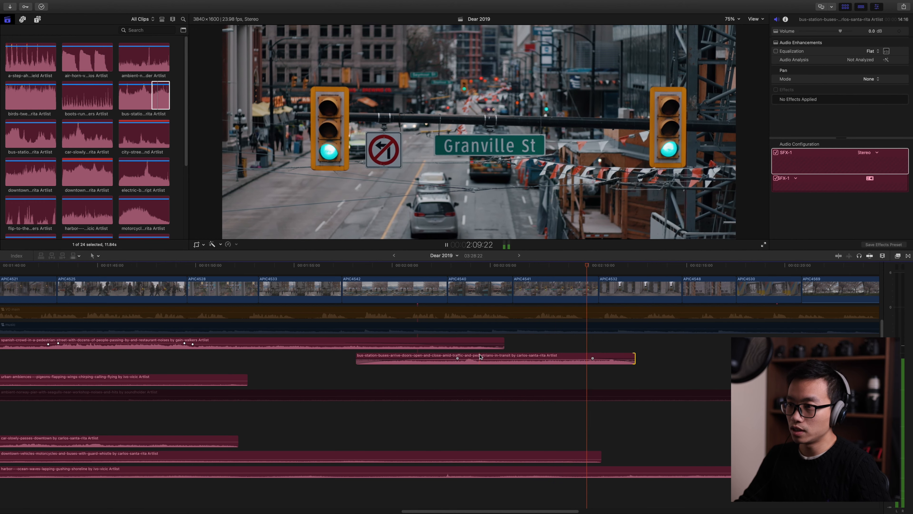
key("space")
left_click(517, 359, "alt")
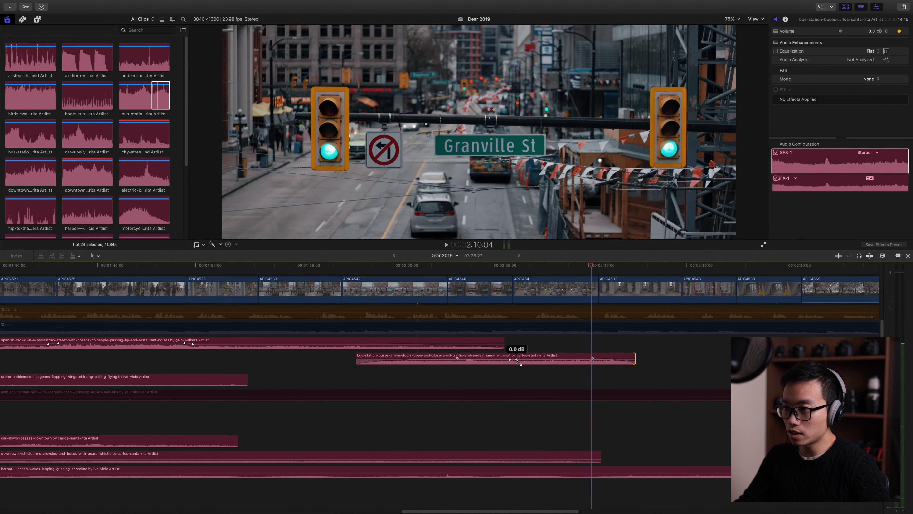
left_click(541, 360, "alt")
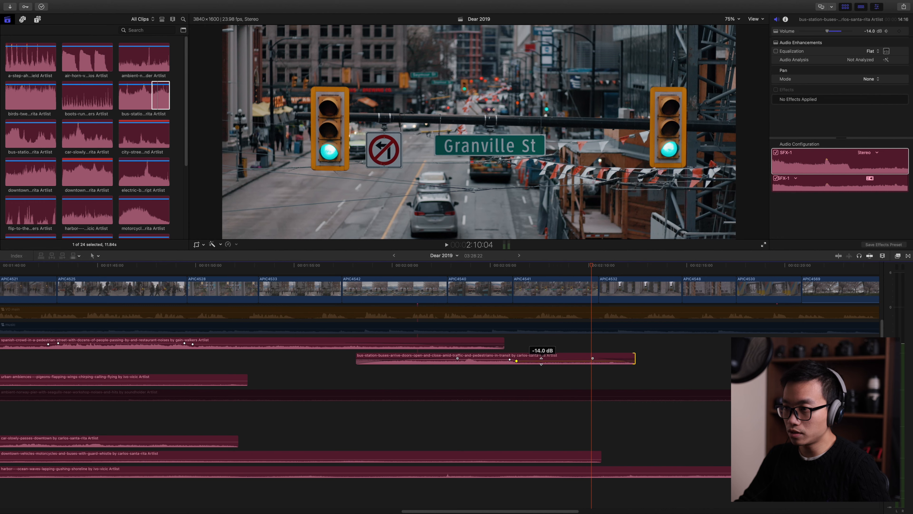
Play back the bus-station and Granville St section to check the keyframed drop in the bus-station sound.
left_click(533, 270)
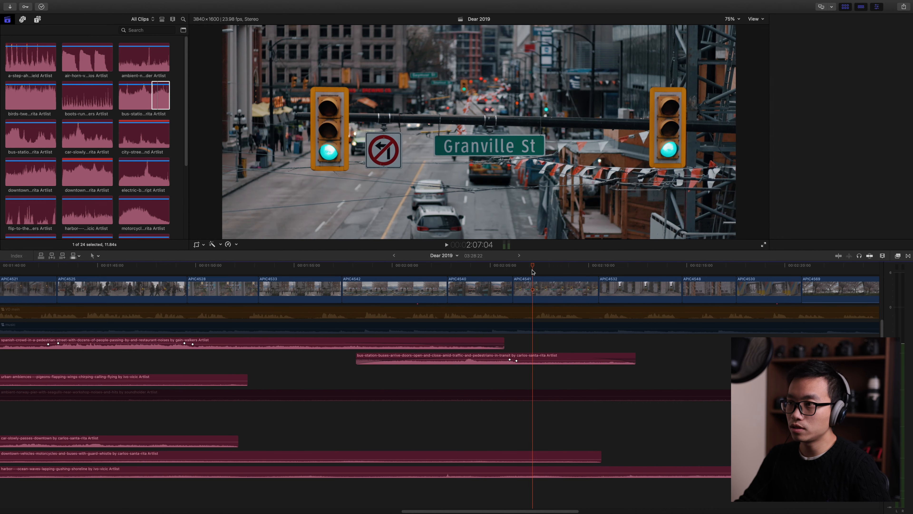
left_click(475, 270)
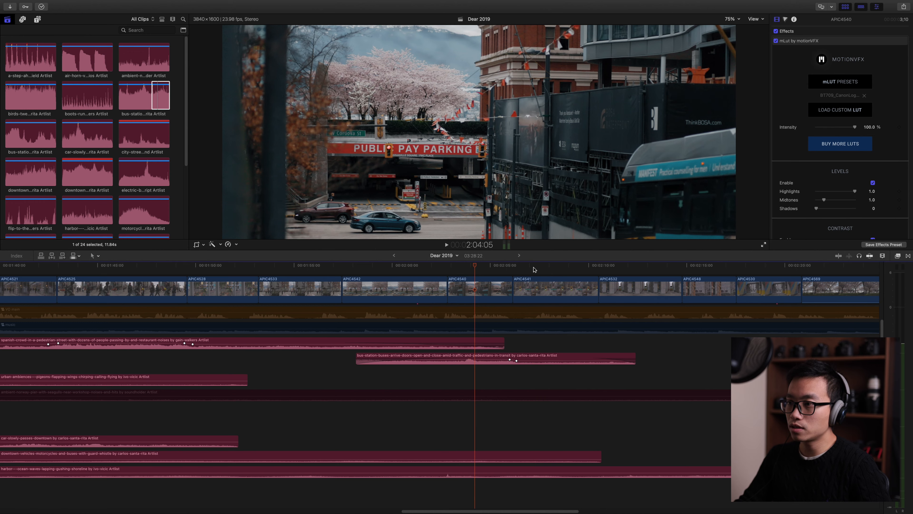
left_click(534, 266)
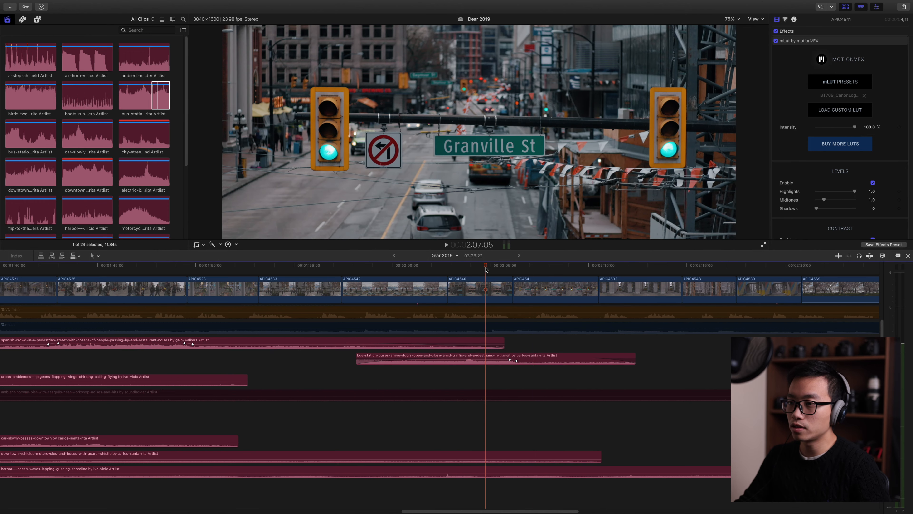
left_click(486, 268)
key("space")
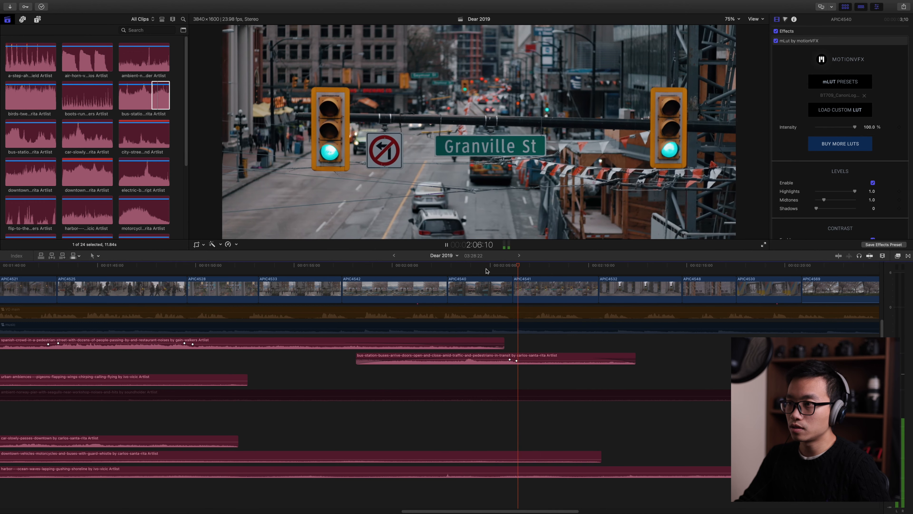
scroll(303, 310, "right", 5)
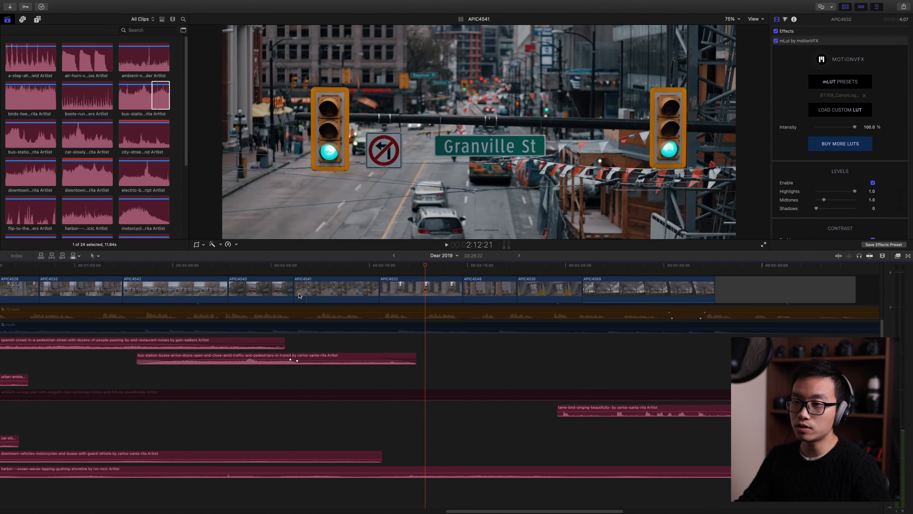
left_click(282, 268)
key("space")
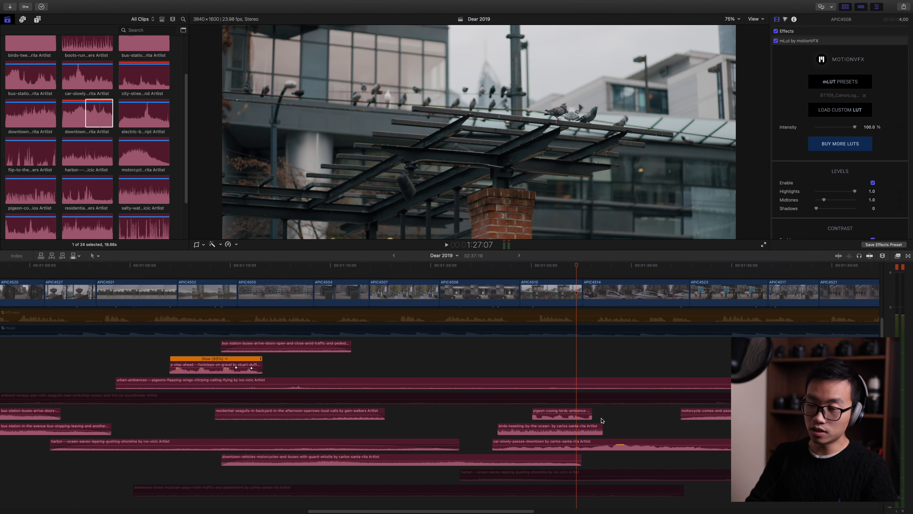
Fit the whole project in the timeline, return to its start, and examine all the layered sound-effect clips.
key("shift+z")
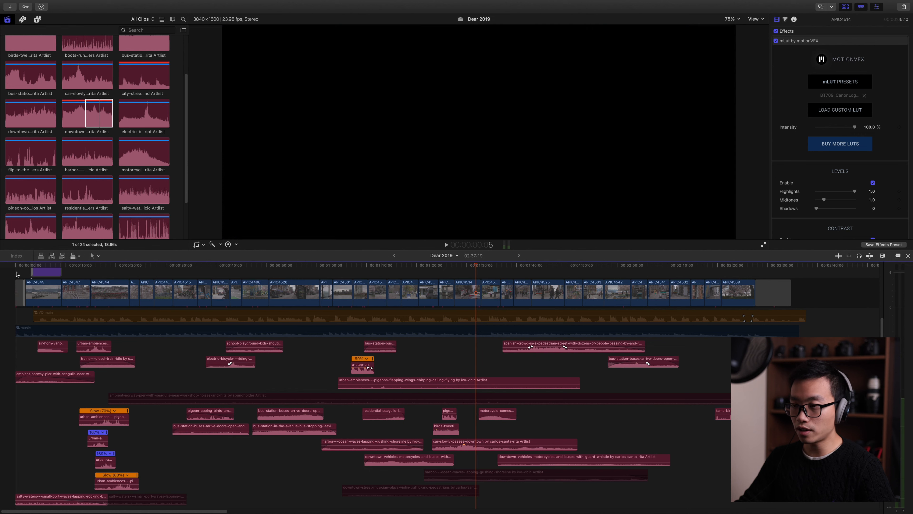
left_click(17, 270)
scroll(593, 478, "down", 1)
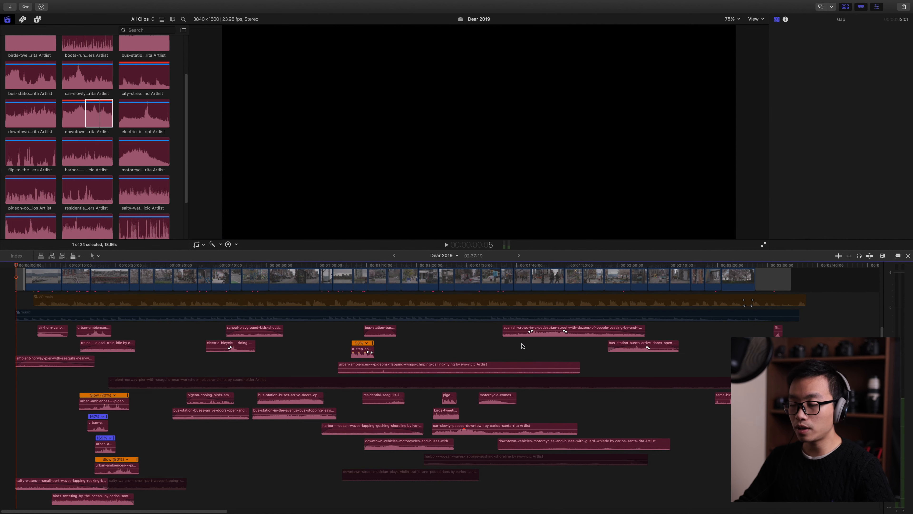
scroll(707, 402, "down", 4)
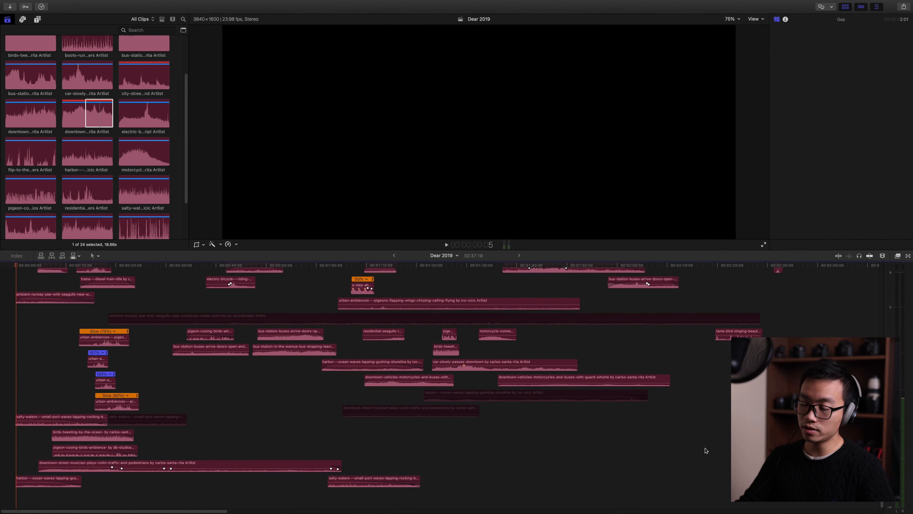
key("super+minus")
key("super+minus")
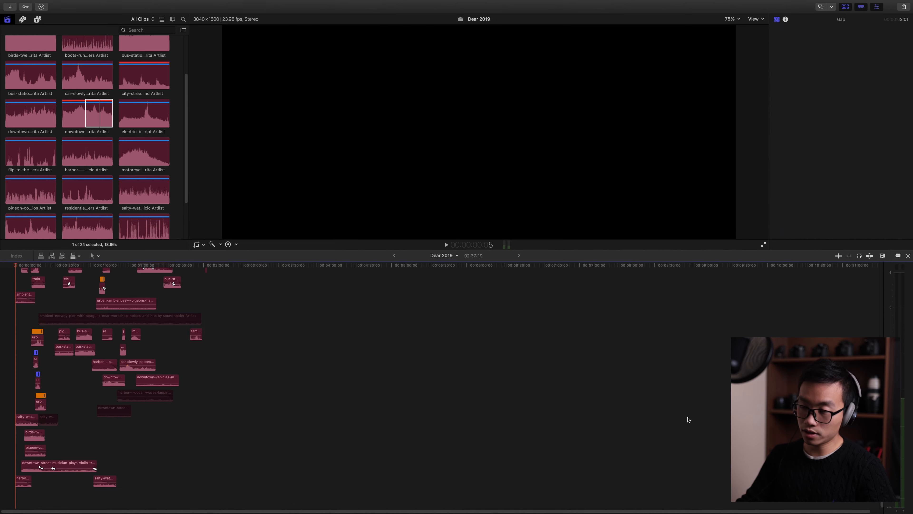
key("super+equal")
key("super+equal")
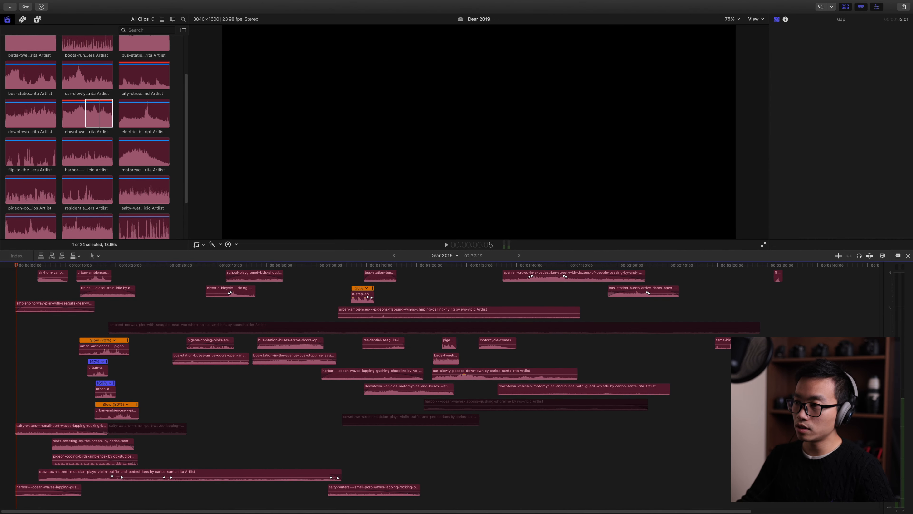
Combine all the sound-effect clips below the music into one compound clip and lower its volume to -12 dB.
left_click_drag(820, 504, 20, 298)
scroll(21, 298, "up", 3)
left_click_drag(218, 352, 218, 352)
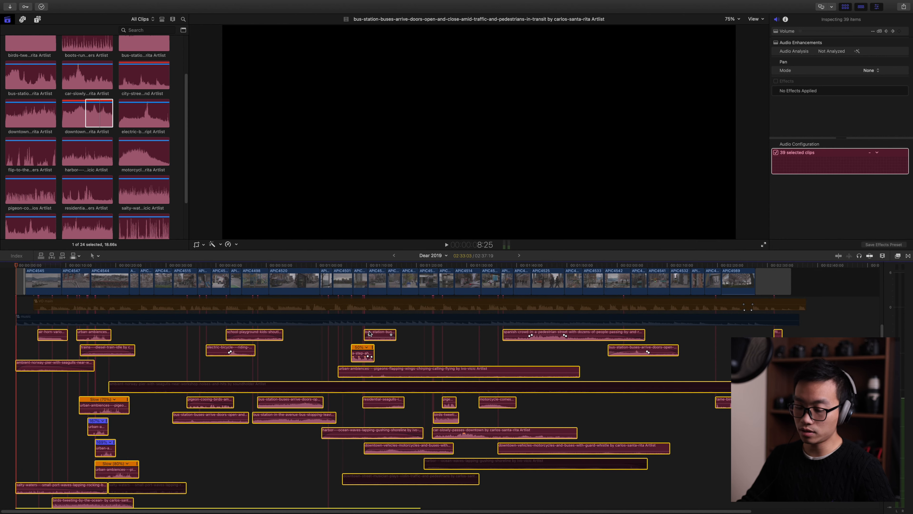
key("alt+g")
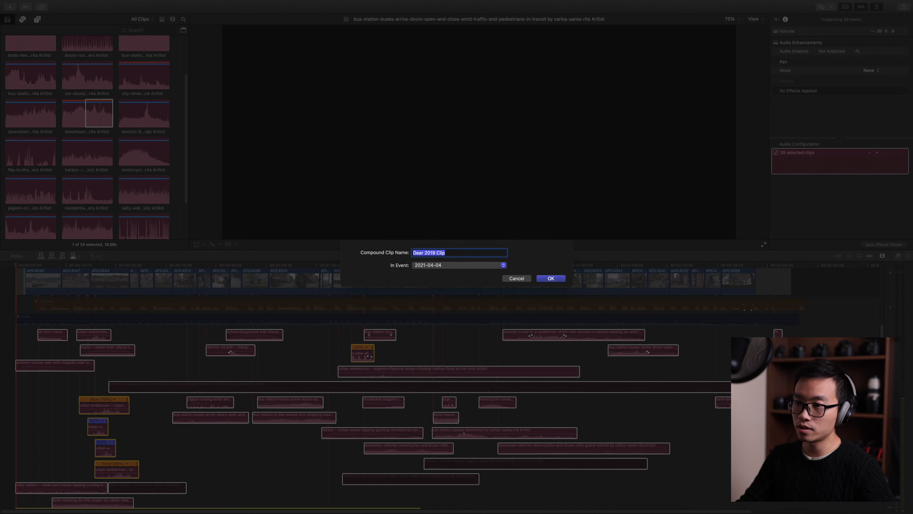
key("Return")
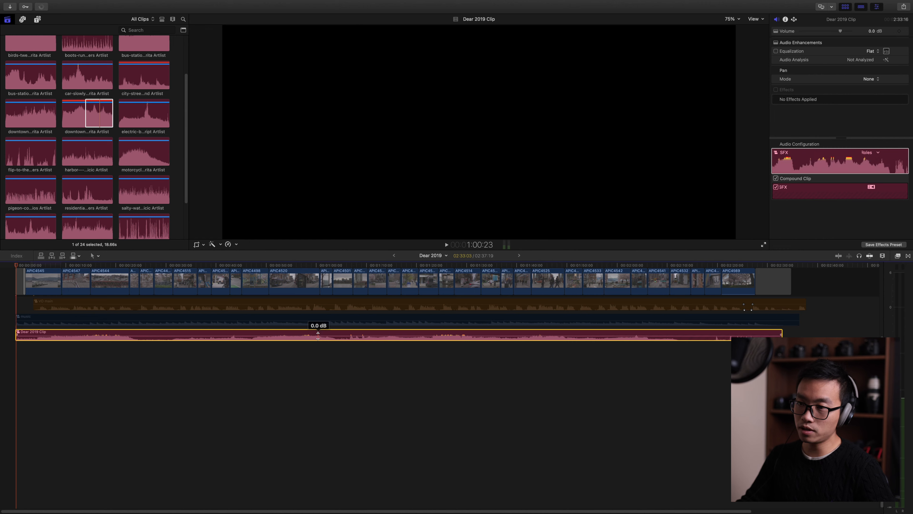
left_click_drag(319, 335, 319, 339)
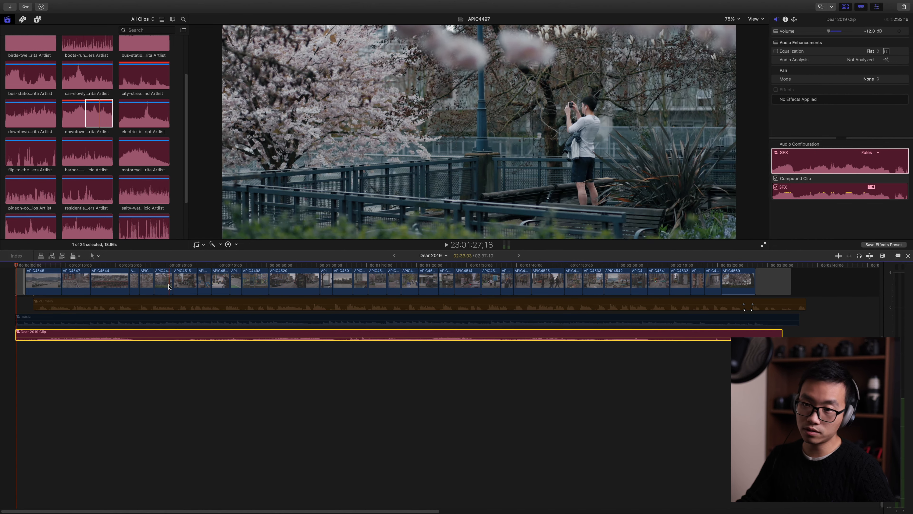
Re-enable the VO main and music clips above the sound-effects compound clip.
left_click(160, 303)
left_click(162, 318)
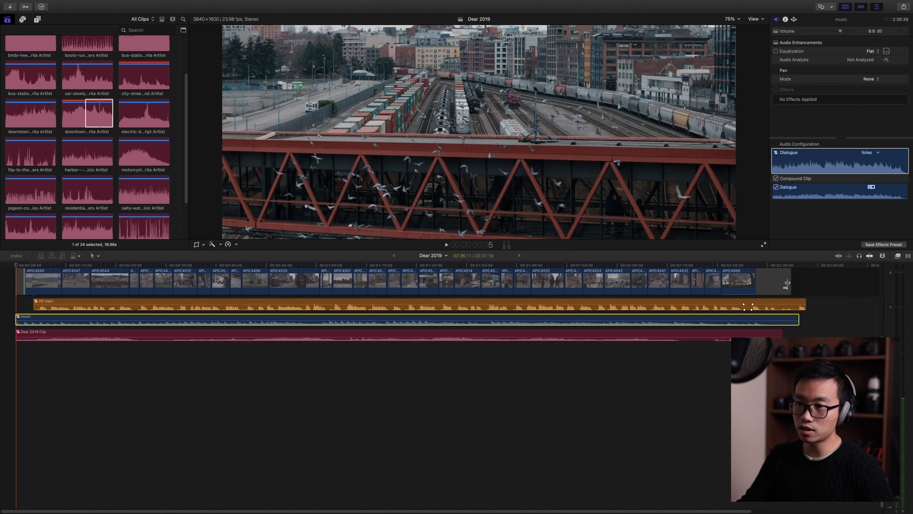
scroll(172, 311, "up", 5)
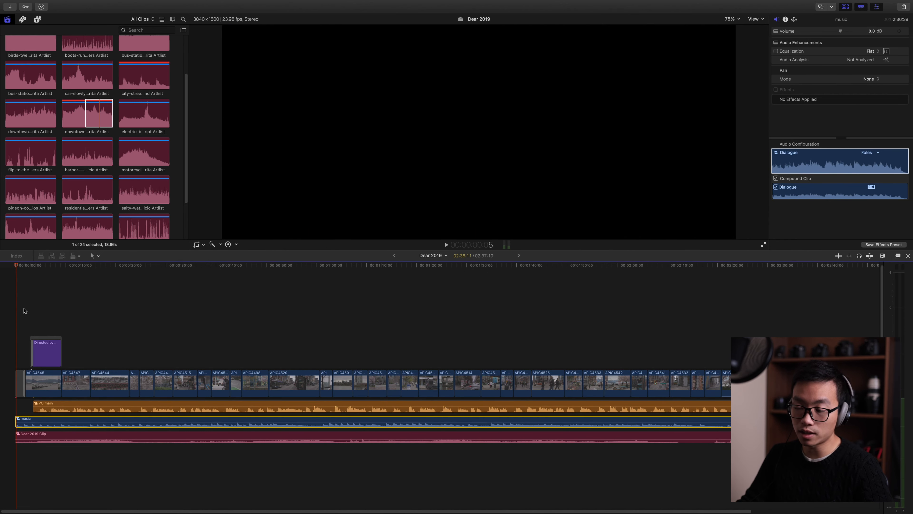